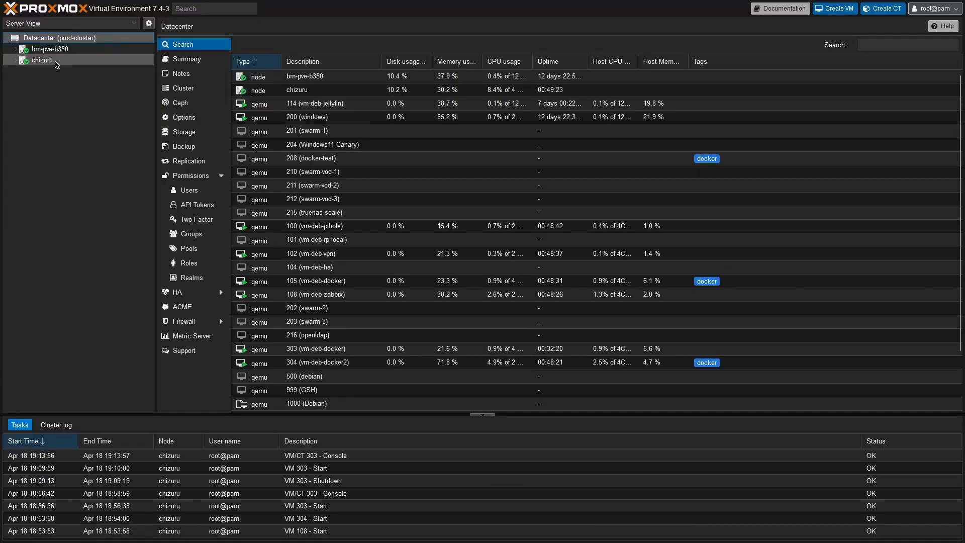
Step: Stop the windows VM (200) on node bm-pve-b350 and confirm the stop
{"action": "left_click", "coordinate": [55, 61]}
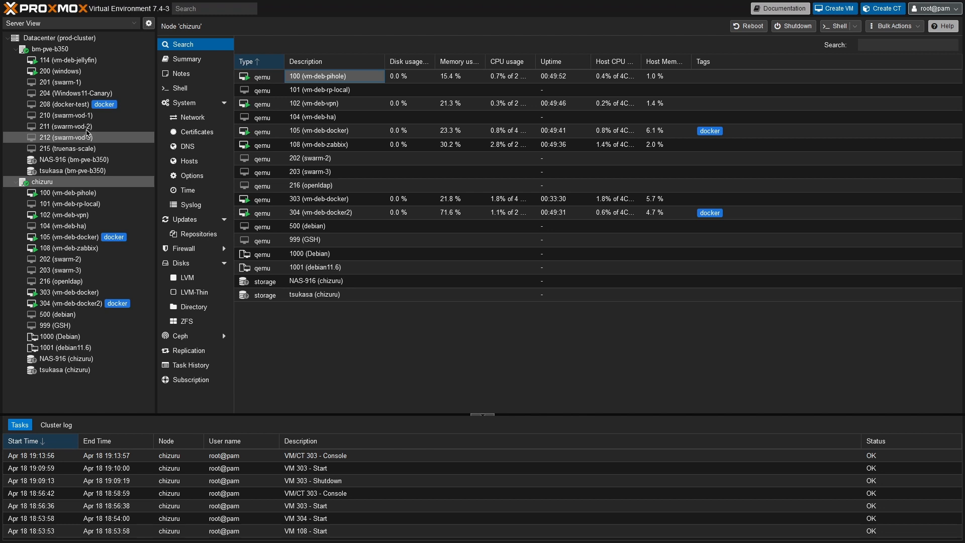
{"action": "right_click", "coordinate": [64, 75]}
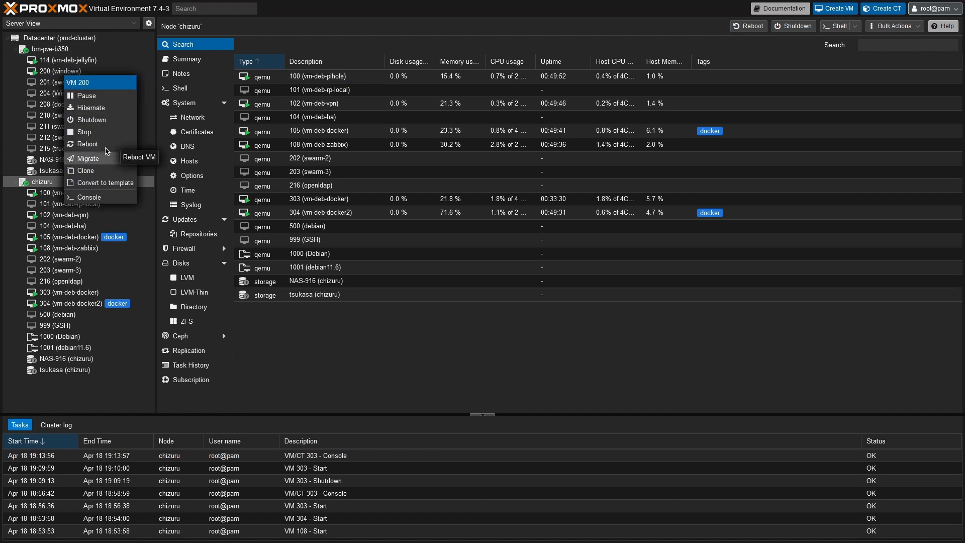
{"action": "left_click", "coordinate": [81, 133]}
{"action": "left_click", "coordinate": [460, 293]}
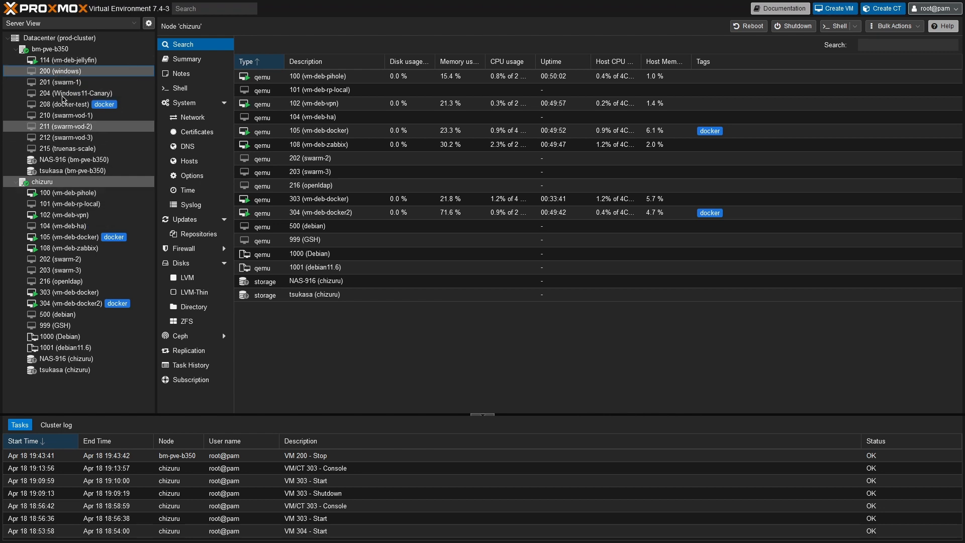
Step: Stop the vm-deb-jellyfin VM (114) on node bm-pve-b350 and confirm the stop
{"action": "right_click", "coordinate": [67, 60]}
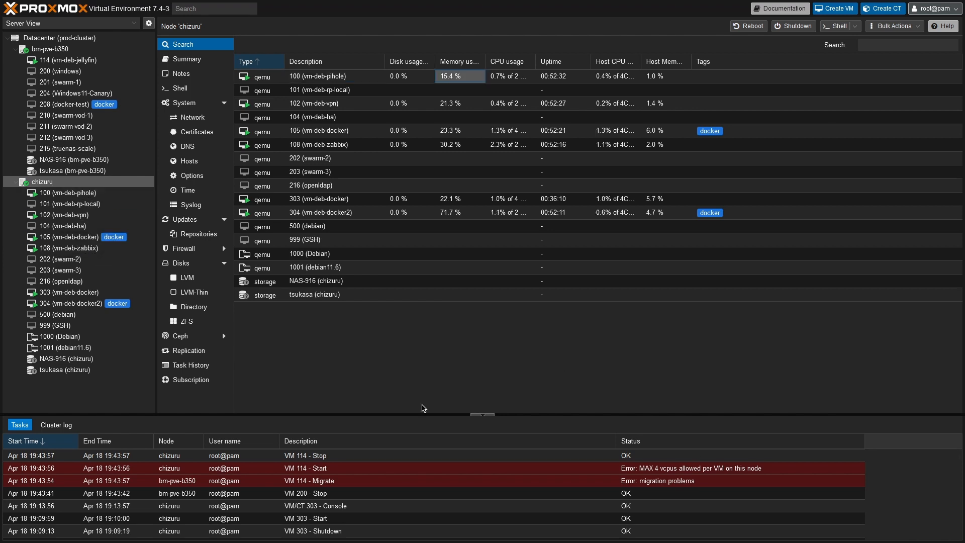
{"action": "right_click", "coordinate": [69, 62]}
{"action": "left_click", "coordinate": [98, 120]}
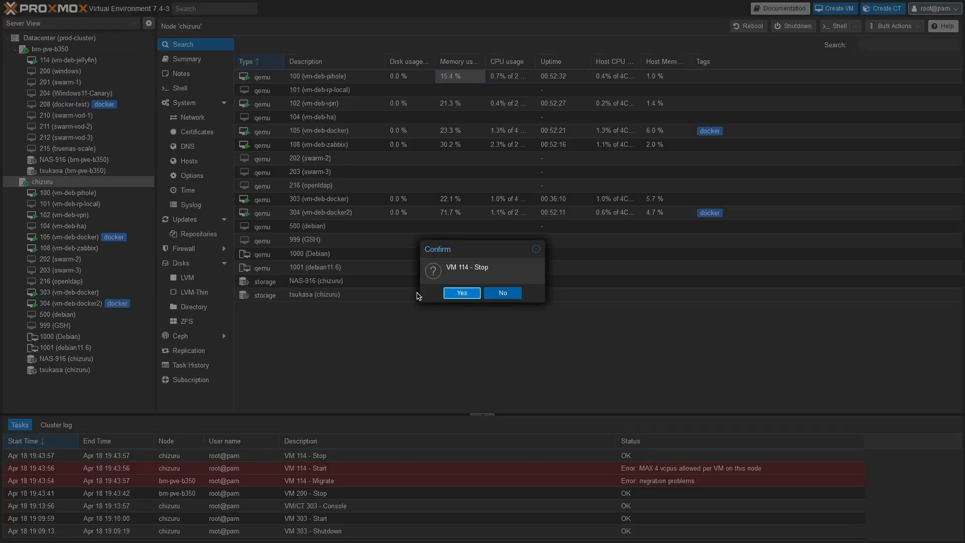
{"action": "left_click", "coordinate": [461, 295]}
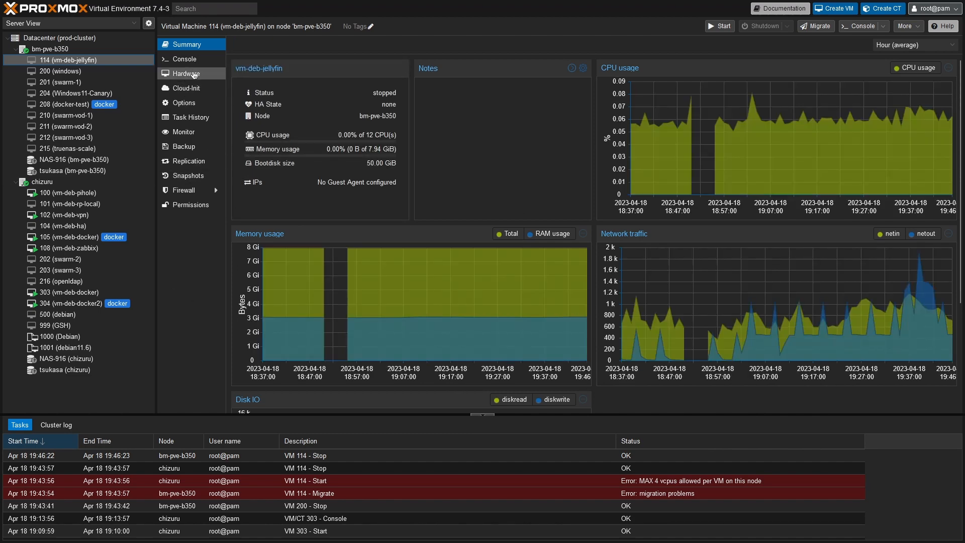
Step: Set the processor cores of VM 114 (vm-deb-jellyfin) to 4 in its hardware settings
{"action": "left_click", "coordinate": [186, 74]}
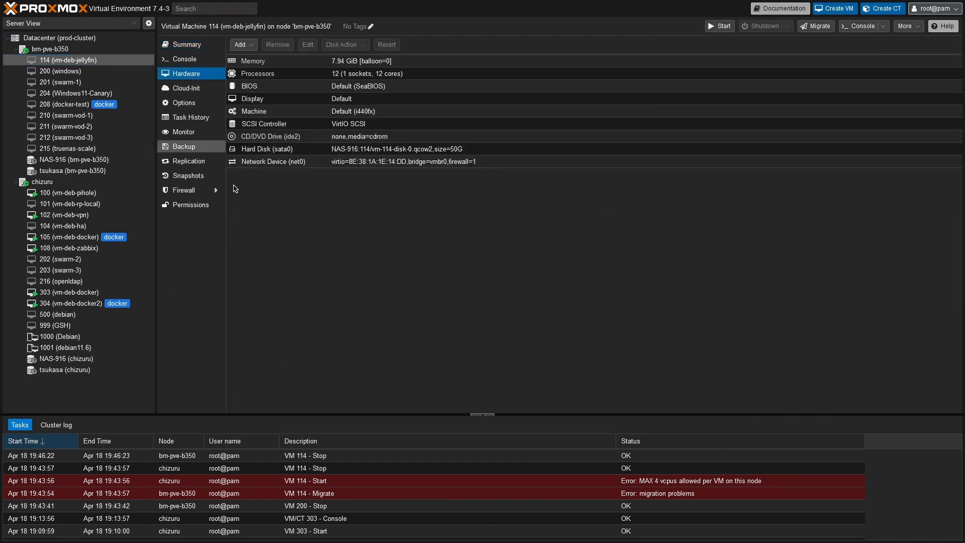
{"action": "double_click", "coordinate": [351, 74]}
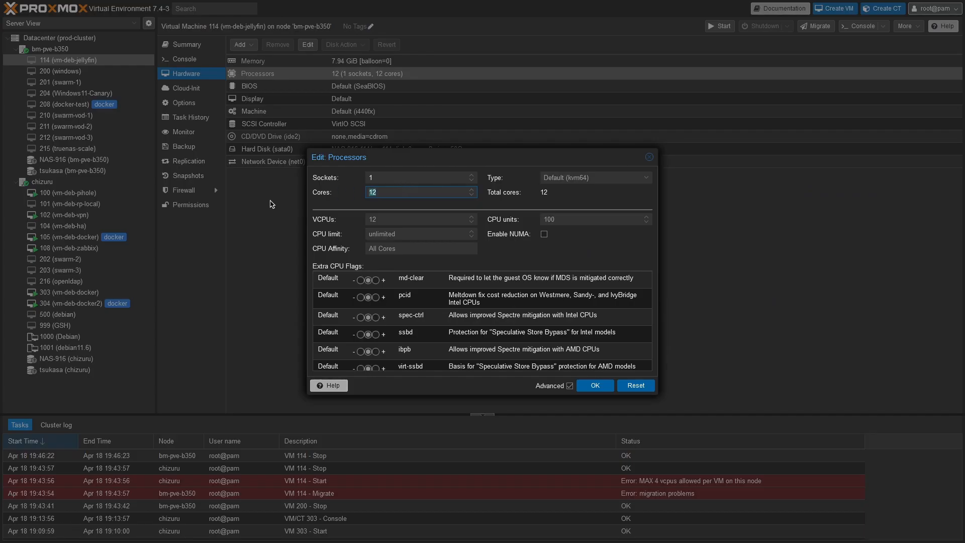
{"action": "type", "text": "4"}
{"action": "left_click", "coordinate": [595, 385]}
Step: Migrate VM 114 (vm-deb-jellyfin) from bm-pve-b350 to node chizuru
{"action": "right_click", "coordinate": [66, 60]}
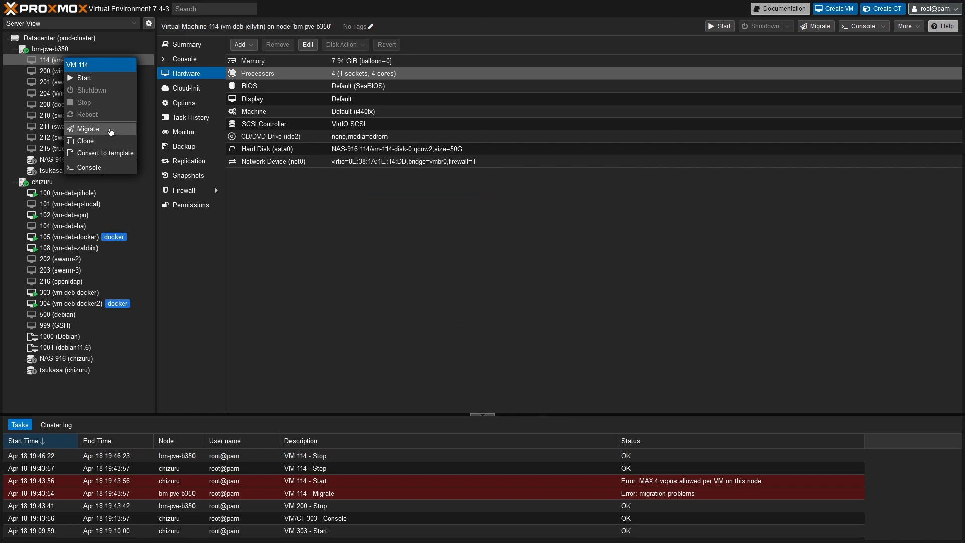
{"action": "left_click", "coordinate": [110, 131]}
{"action": "left_click", "coordinate": [610, 284]}
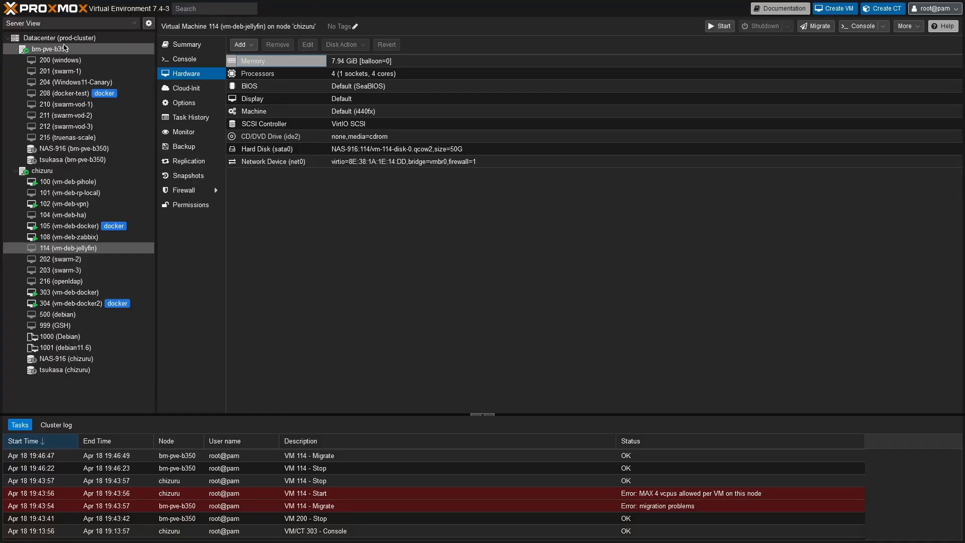
Step: Bulk migrate all remaining VMs from node bm-pve-b350 to chizuru with 1 parallel job, allowing local disk migration
{"action": "right_click", "coordinate": [59, 50]}
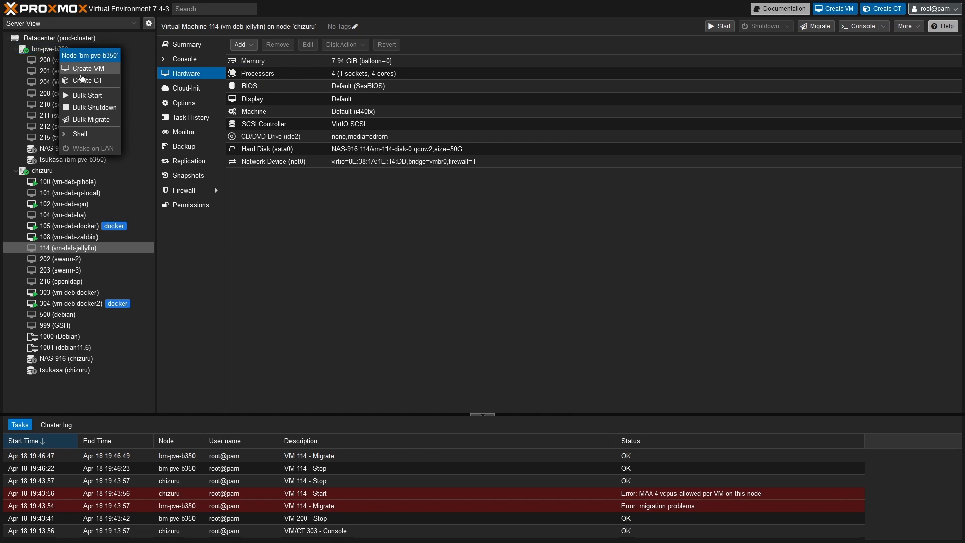
{"action": "left_click", "coordinate": [83, 117]}
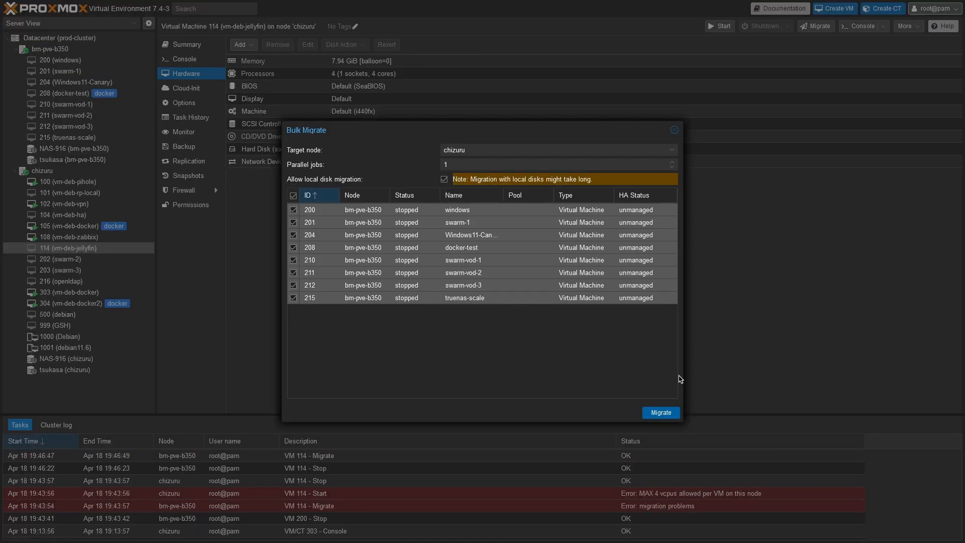
{"action": "left_click", "coordinate": [660, 412]}
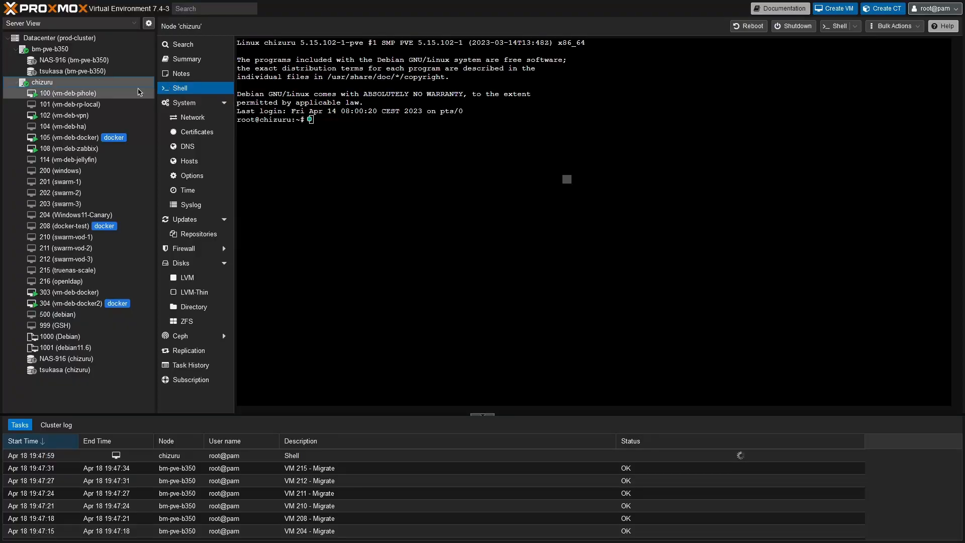
Step: List the cluster members by running pvecm nodes in chizuru's shell and inspect the node names
{"action": "left_click_drag", "start_coordinate": [388, 134], "coordinate": [389, 132]}
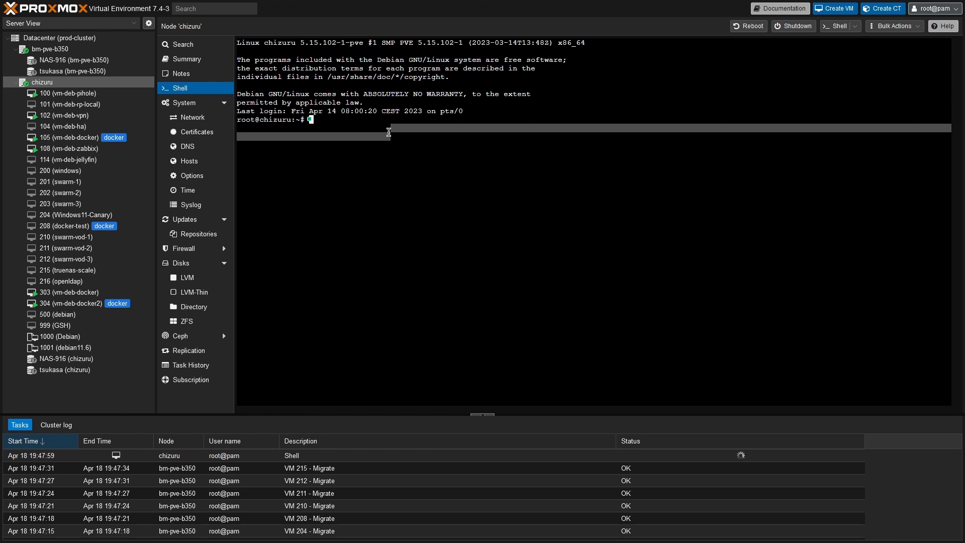
{"action": "type", "text": "pve"}
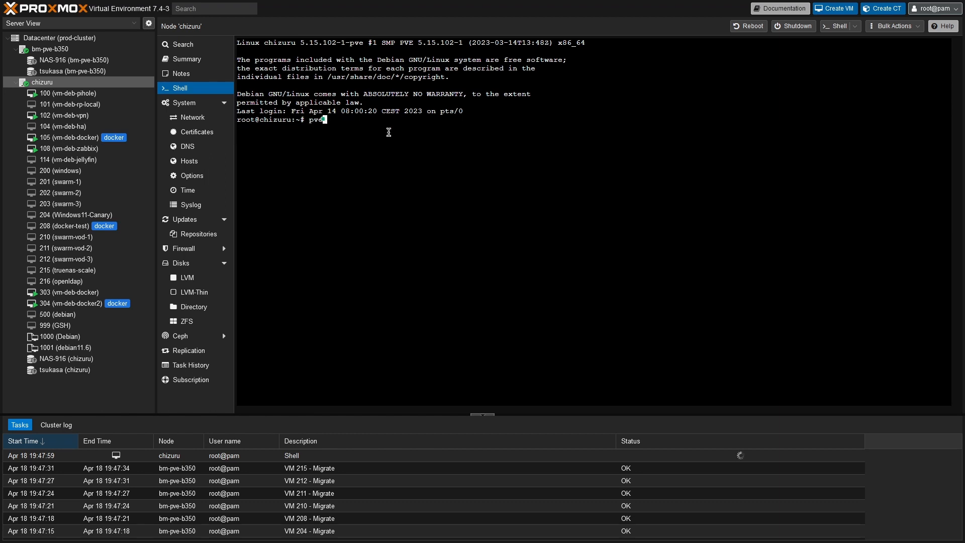
{"action": "type", "text": "cm nodes"}
{"action": "key", "text": "Return"}
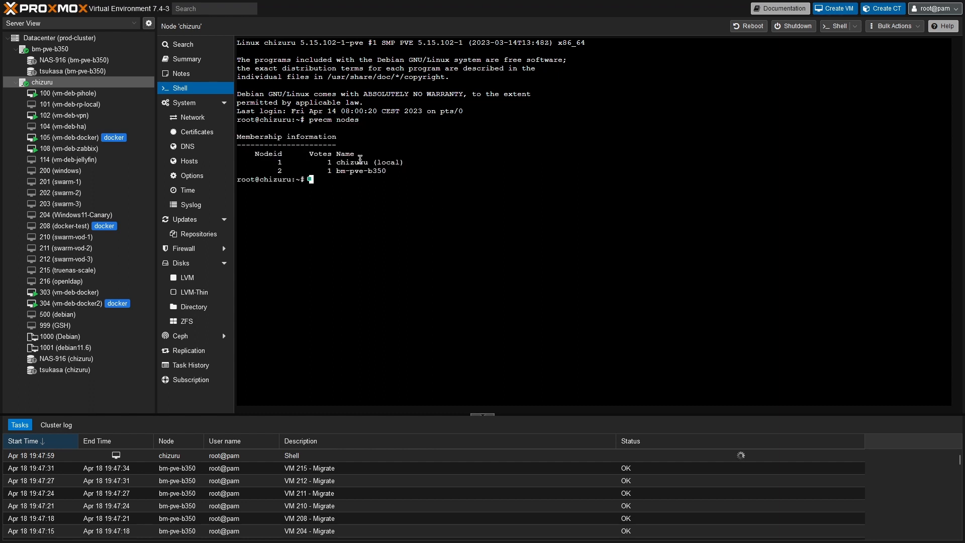
{"action": "left_click_drag", "start_coordinate": [403, 161], "coordinate": [372, 160]}
{"action": "left_click", "coordinate": [337, 189]}
{"action": "left_click_drag", "start_coordinate": [340, 171], "coordinate": [368, 180]}
{"action": "left_click", "coordinate": [389, 169]}
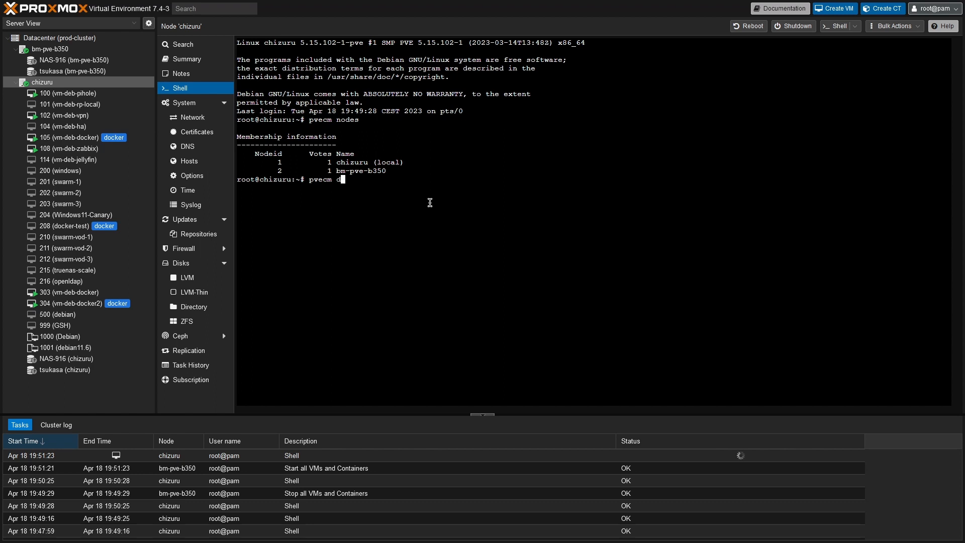
Step: Try to remove the bm-pve-b350 node from the cluster by running pvecm delnode bm-pve-b350 in chizuru's shell
{"action": "type", "text": "node bm-pve-b350"}
{"action": "key", "text": "Return"}
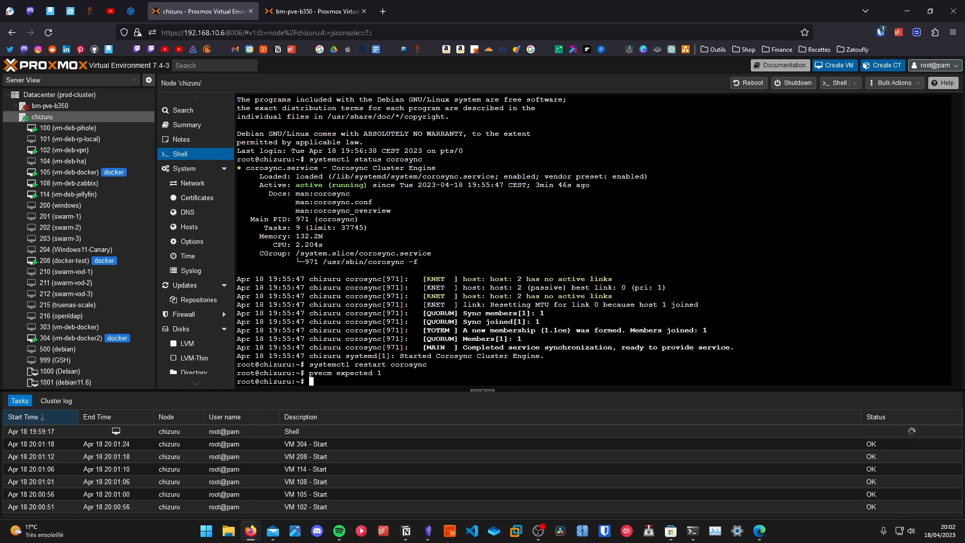
Step: Consult the arstech.net article on the "cluster not ready - no quorum" error and examine the pvecm expected 1 command in chizuru's shell
{"action": "left_click_drag", "start_coordinate": [964, 71], "coordinate": [501, 49]}
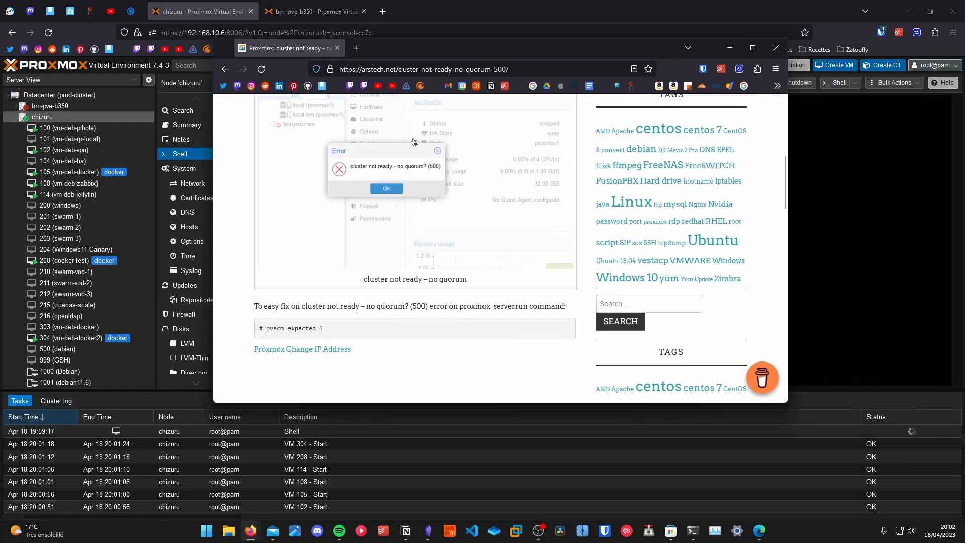
{"action": "scroll", "coordinate": [371, 175], "scroll_direction": "up", "scroll_amount": 3}
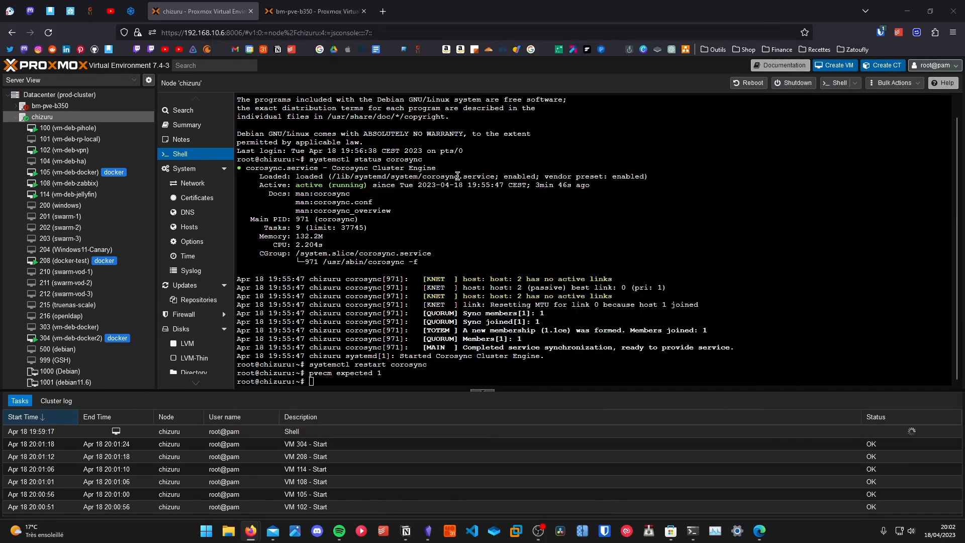
{"action": "left_click", "coordinate": [374, 242]}
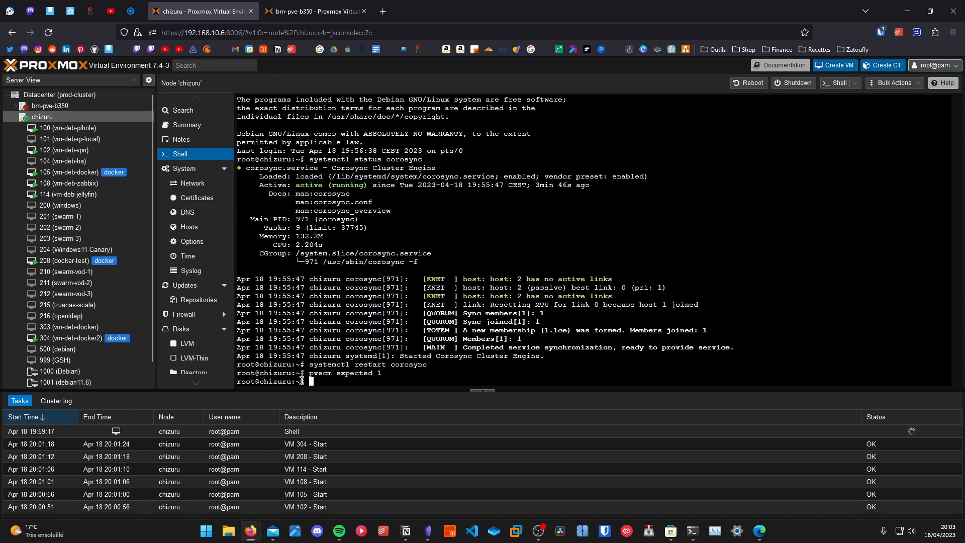
{"action": "left_click_drag", "start_coordinate": [315, 372], "coordinate": [381, 374]}
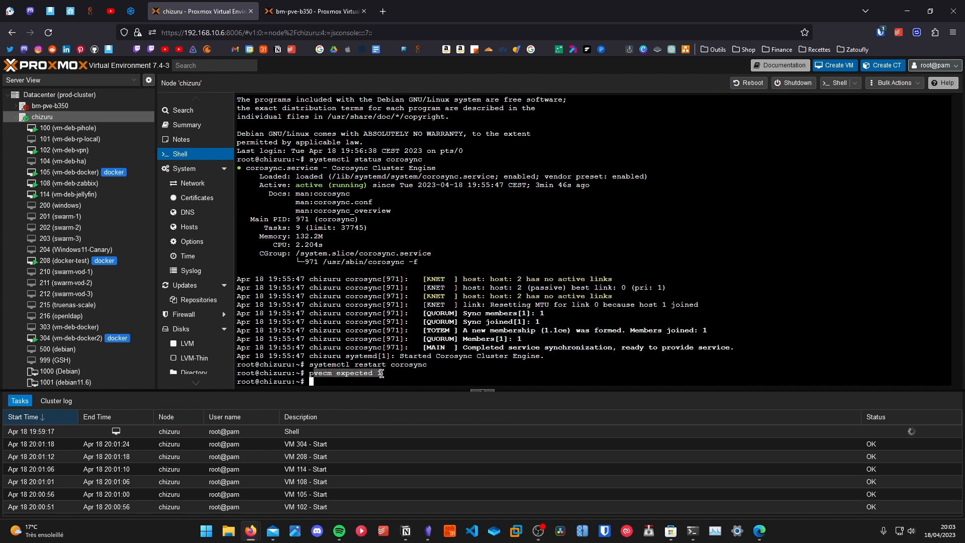
{"action": "left_click", "coordinate": [387, 370]}
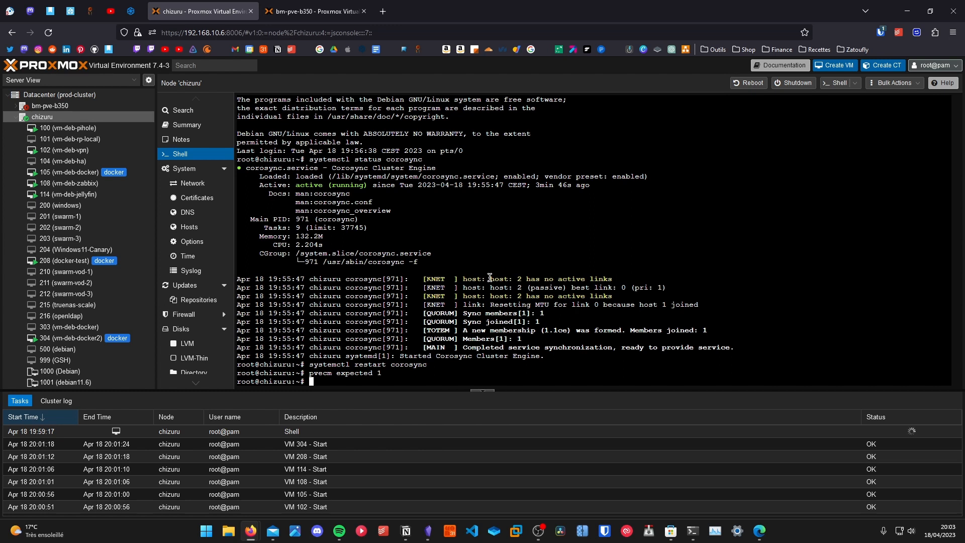
Step: Run pvecm delnode bm-pve-b350 again in chizuru's shell and check the command's output
{"action": "type", "text": "pvecm delnode bm-pve-b350"}
{"action": "key", "text": "Return"}
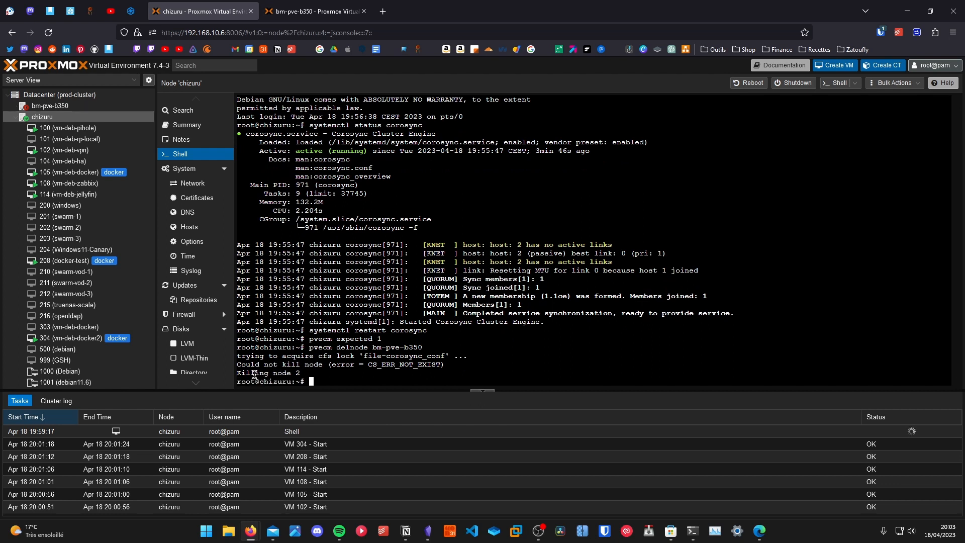
{"action": "mouse_move", "coordinate": [257, 358]}
{"action": "left_mouse_down"}
{"action": "mouse_move", "coordinate": [433, 354]}
{"action": "mouse_move", "coordinate": [437, 365]}
{"action": "mouse_move", "coordinate": [251, 359]}
{"action": "left_mouse_up"}
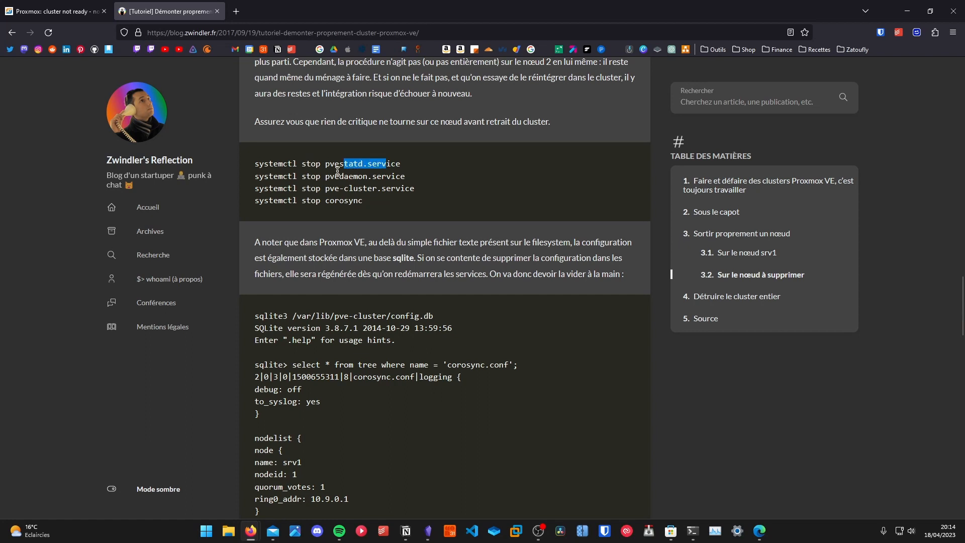
Step: Examine the systemctl stop commands for the Proxmox services in the blog tutorial, then return to the Proxmox window
{"action": "left_click_drag", "start_coordinate": [330, 176], "coordinate": [417, 175]}
{"action": "left_click", "coordinate": [337, 177]}
{"action": "left_click_drag", "start_coordinate": [333, 176], "coordinate": [420, 177]}
{"action": "left_click_drag", "start_coordinate": [277, 15], "coordinate": [964, 113]}
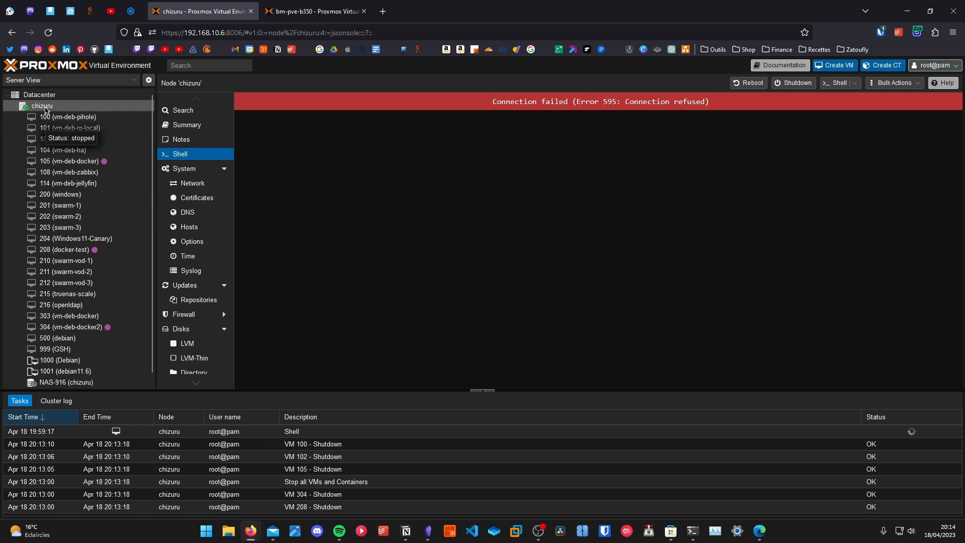
Step: Try to reboot the chizuru node and dismiss the resulting dialog
{"action": "left_click", "coordinate": [747, 84]}
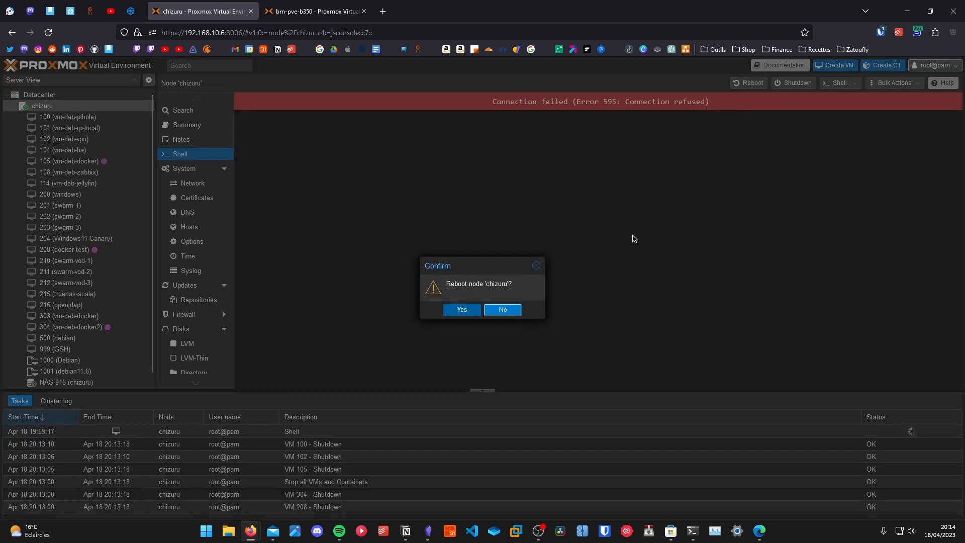
{"action": "left_click", "coordinate": [467, 311]}
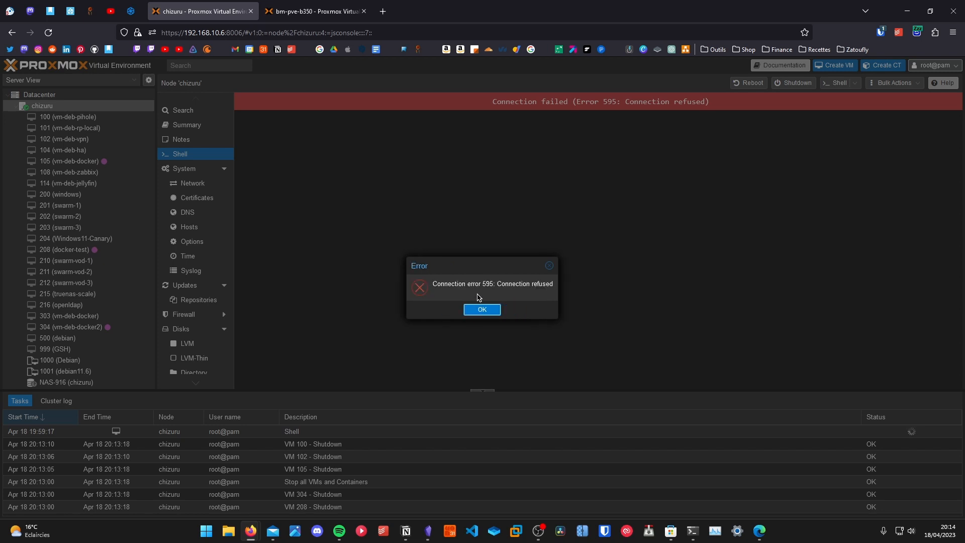
{"action": "left_click", "coordinate": [482, 310]}
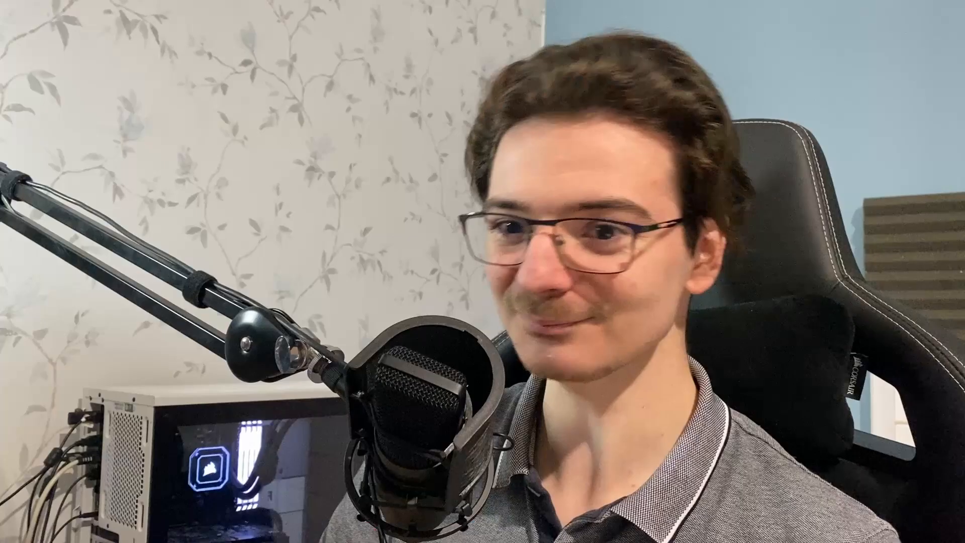